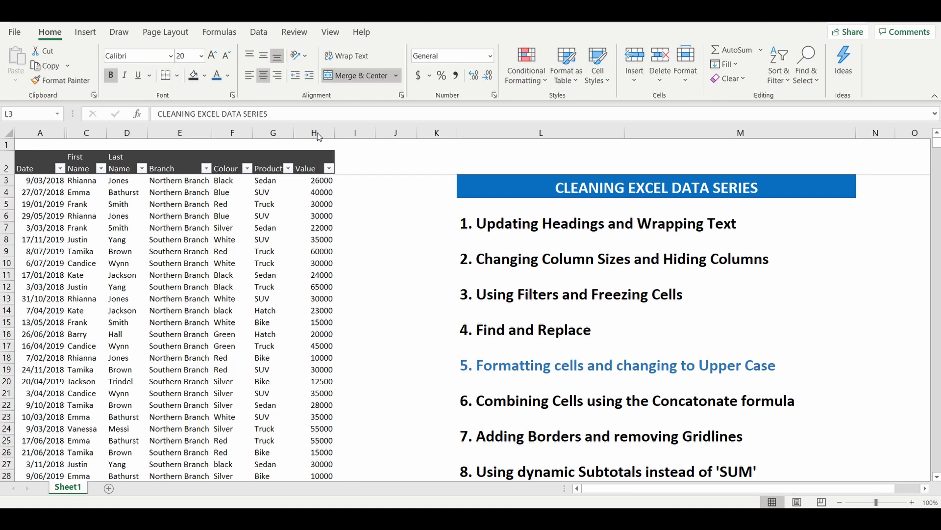
Step: Format the Value column (H) as dollar accounting with zero decimals, widened to show amounts like $ 26,000
mouse_move(317, 133)
mouse_down()
mouse_move(446, 133)
mouse_move(315, 134)
mouse_up()
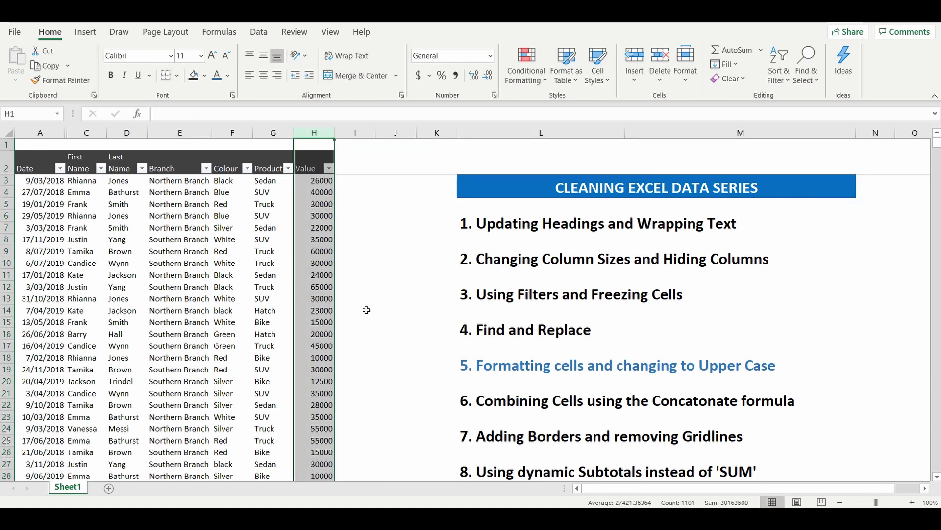
click(418, 77)
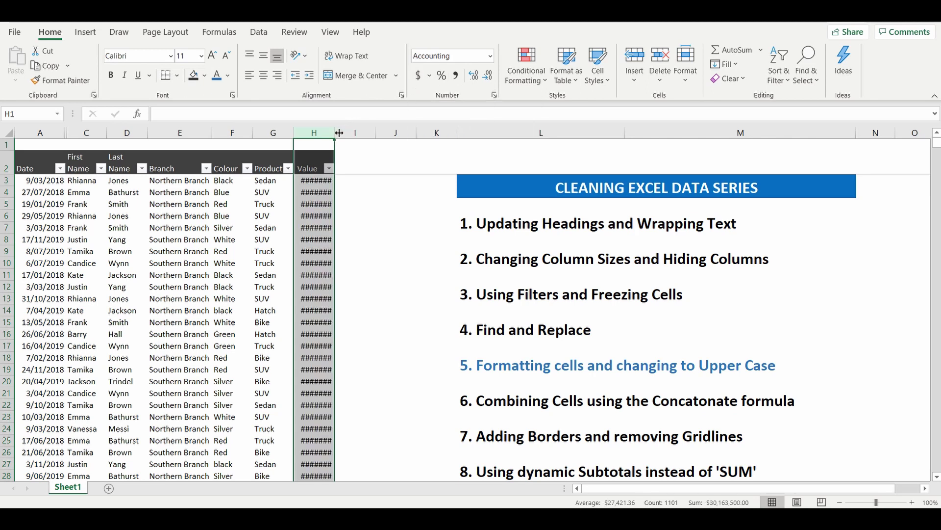
drag(335, 133, 348, 132)
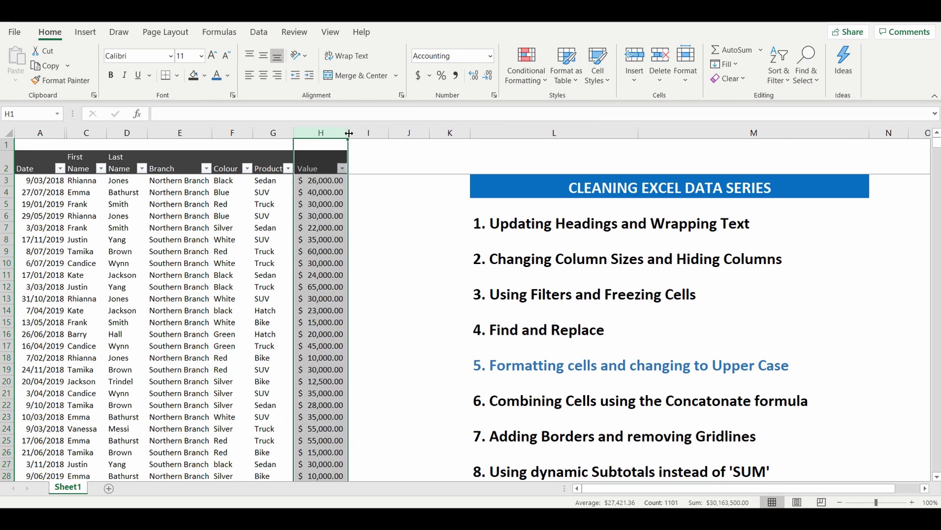
click(484, 77)
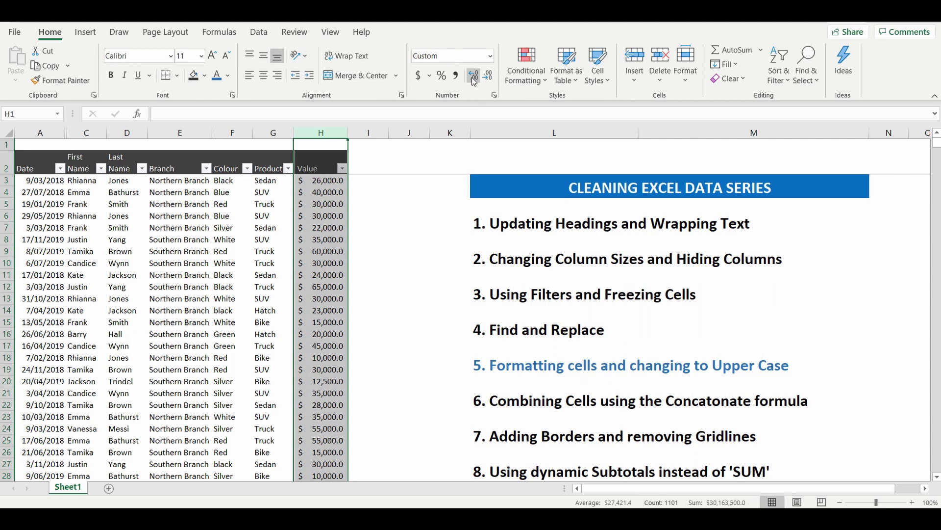
click(473, 78)
click(474, 79)
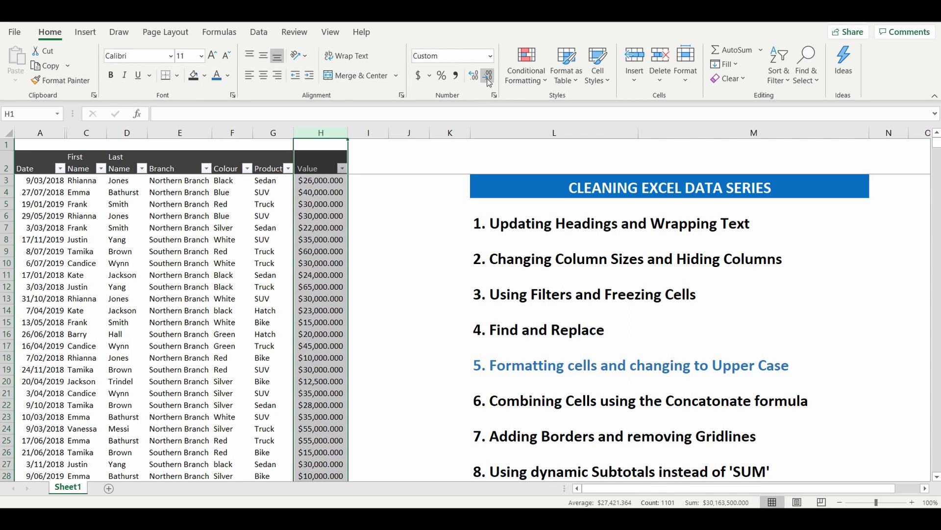
click(488, 77)
click(488, 78)
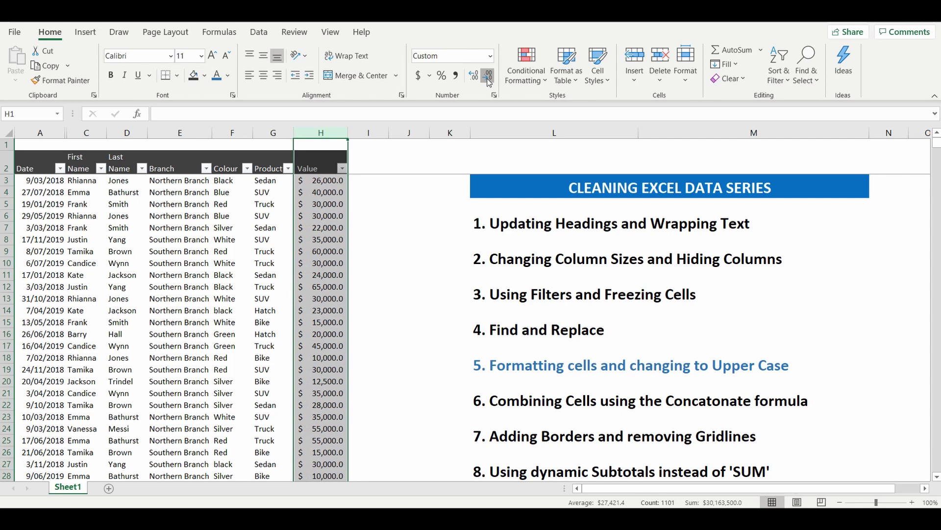
click(488, 79)
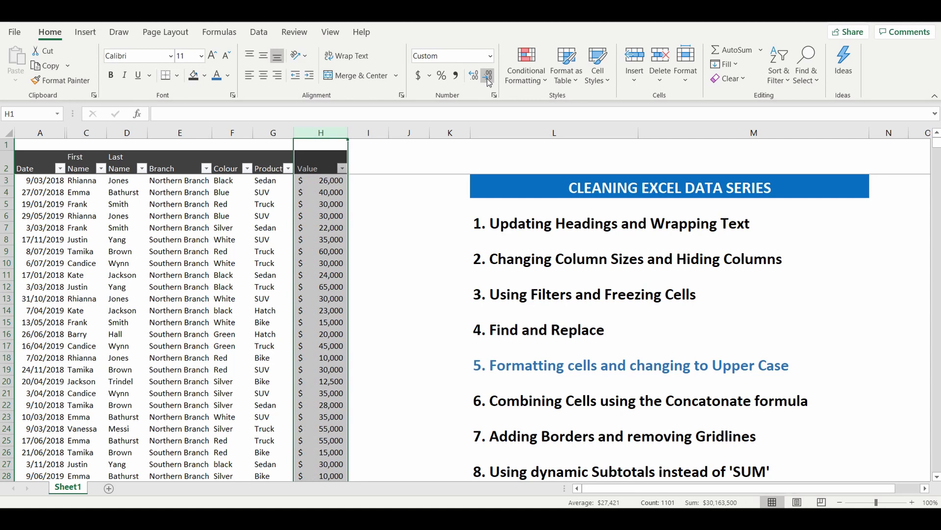
drag(373, 182, 374, 175)
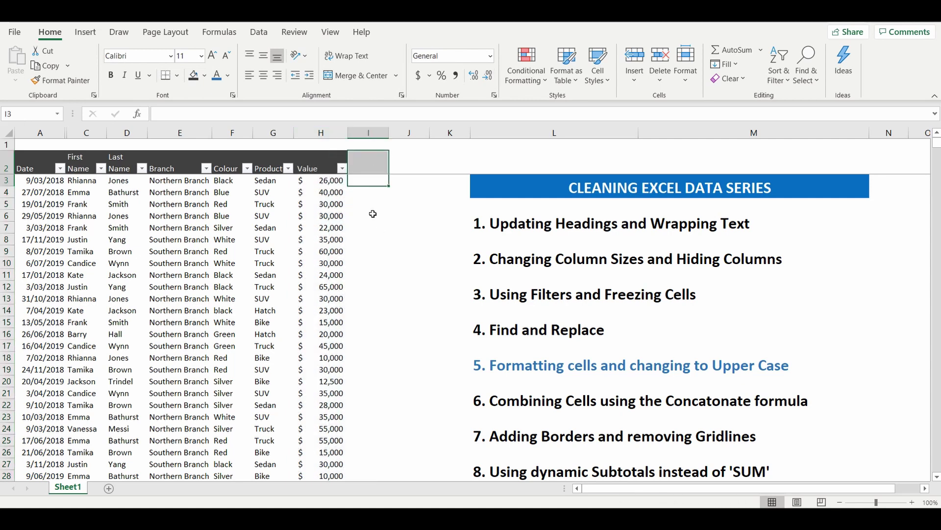
Step: Give the Date column (A) the Long Date format, e.g. Friday, 9 March 2018, and widen it to fit
click(368, 181)
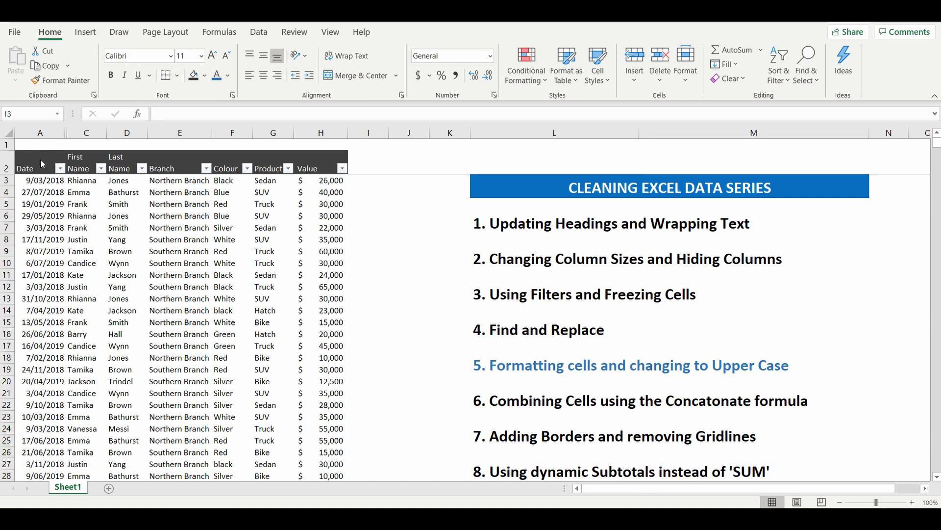
click(40, 133)
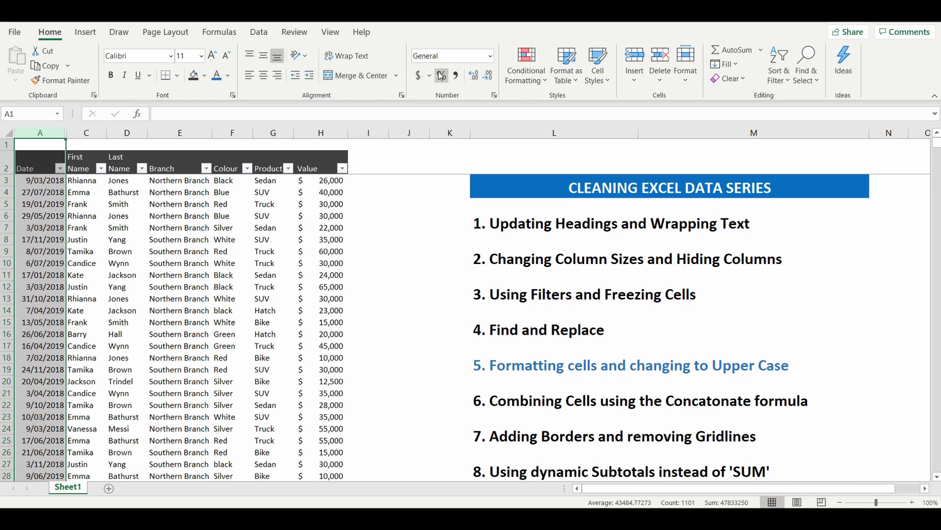
click(491, 57)
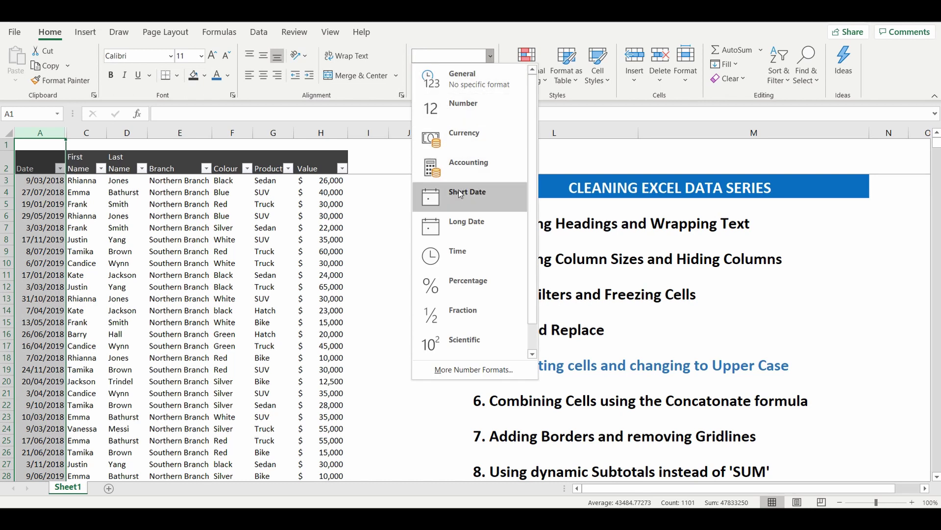
click(457, 236)
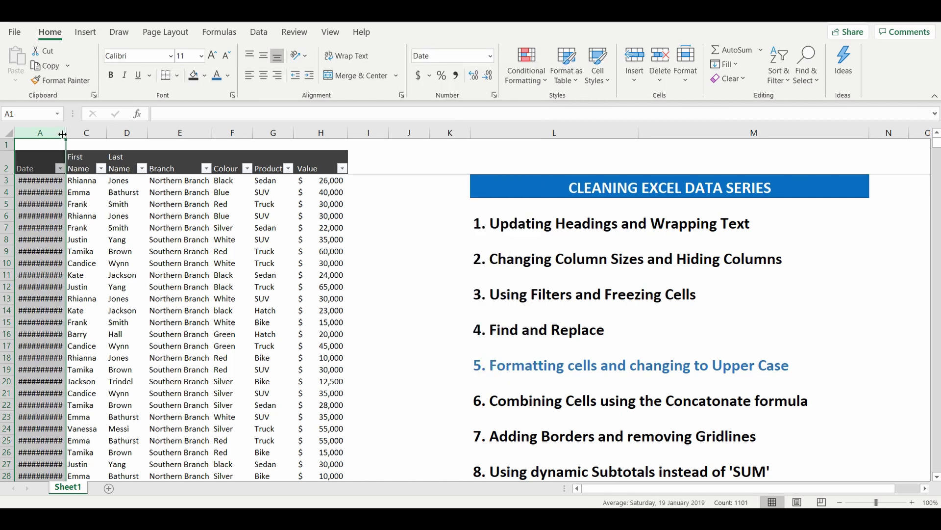
drag(66, 133, 132, 133)
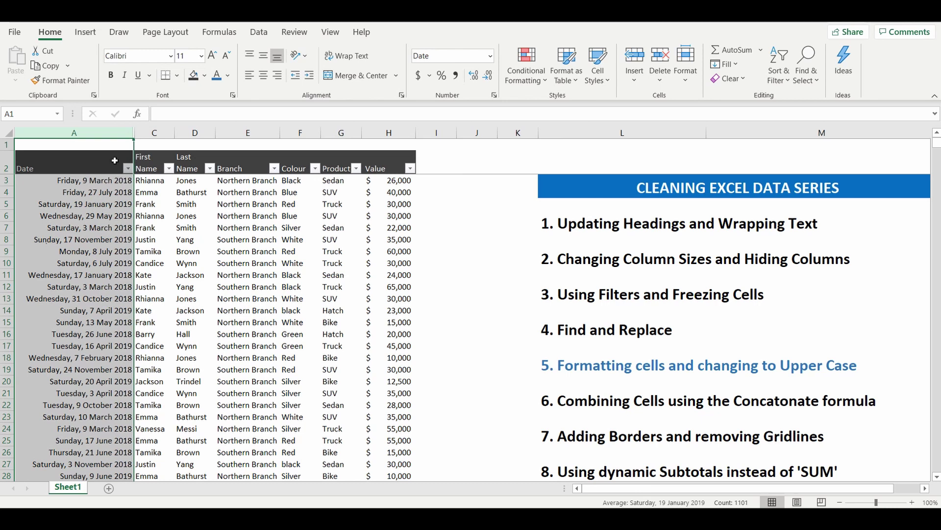
click(490, 56)
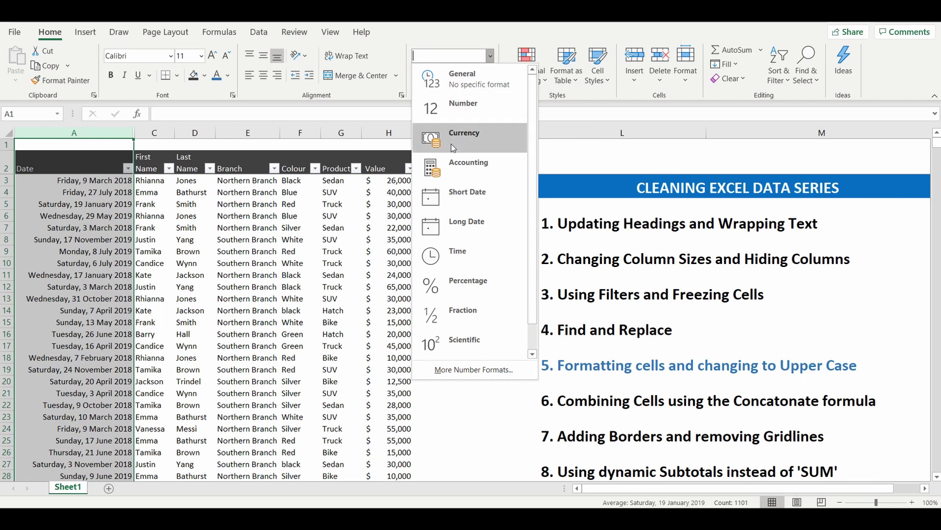
Step: In Format Cells, look through the Number and Accounting categories, then pick the long weekday Date type
click(472, 370)
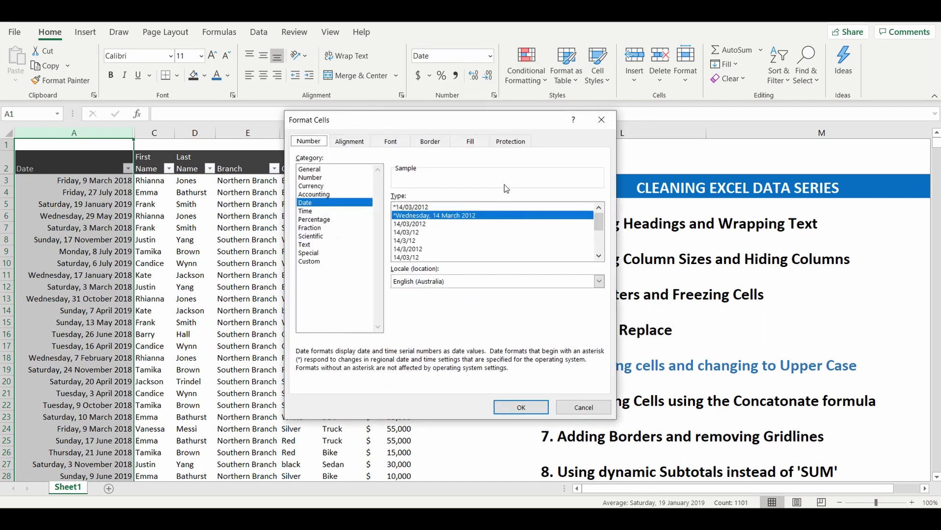
click(312, 178)
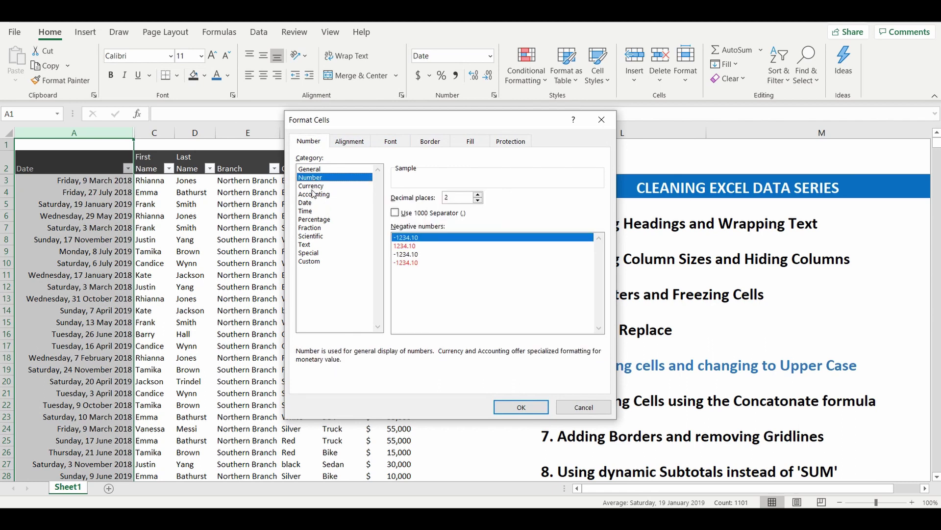
click(315, 194)
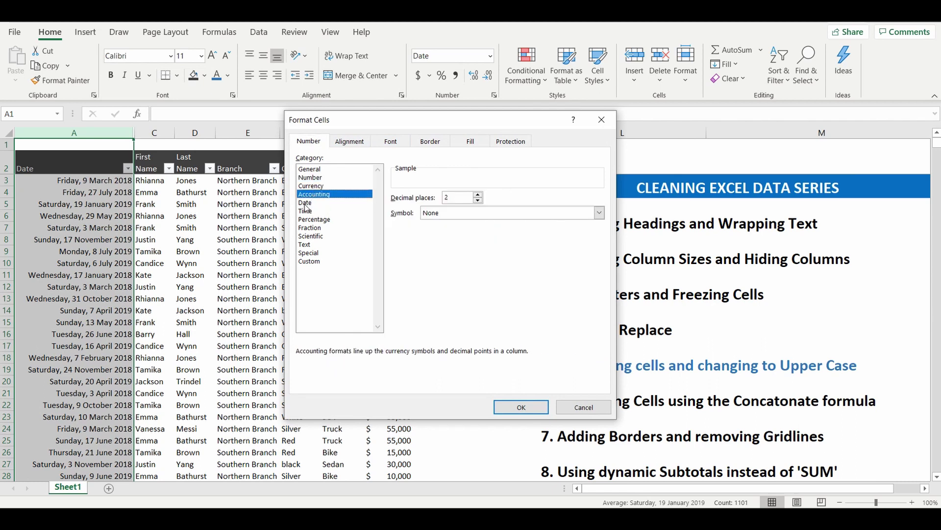
click(306, 202)
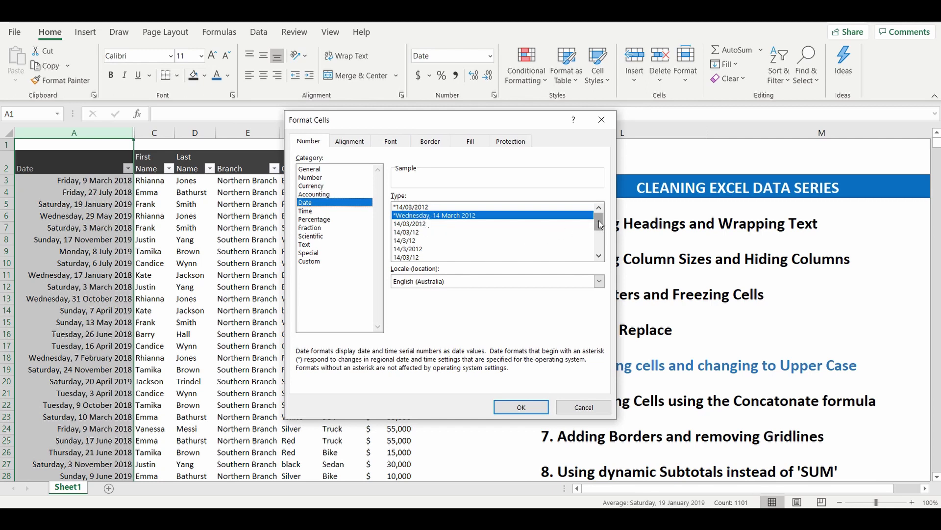
drag(600, 223, 607, 250)
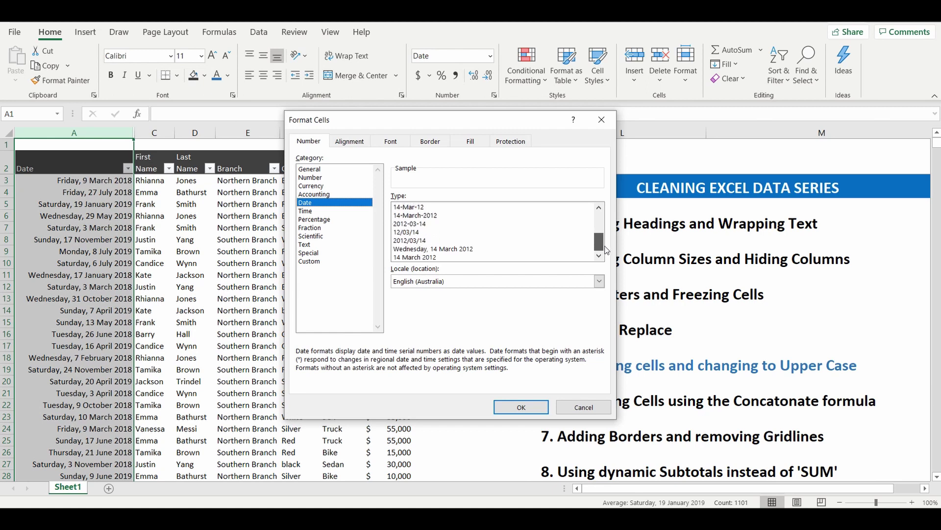
drag(607, 250, 596, 221)
click(434, 215)
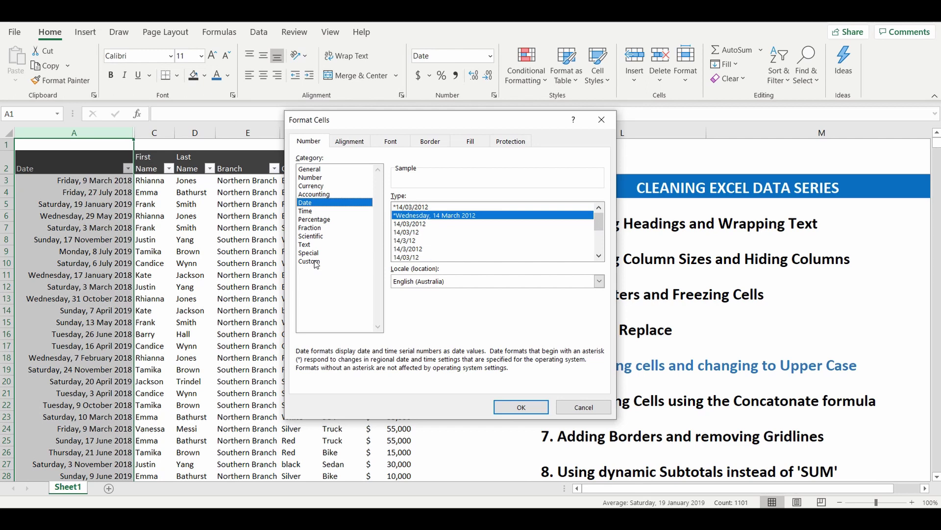
Step: Apply the custom format code mmm-yy to the dates, e.g. Mar-18, and narrow column A
click(316, 262)
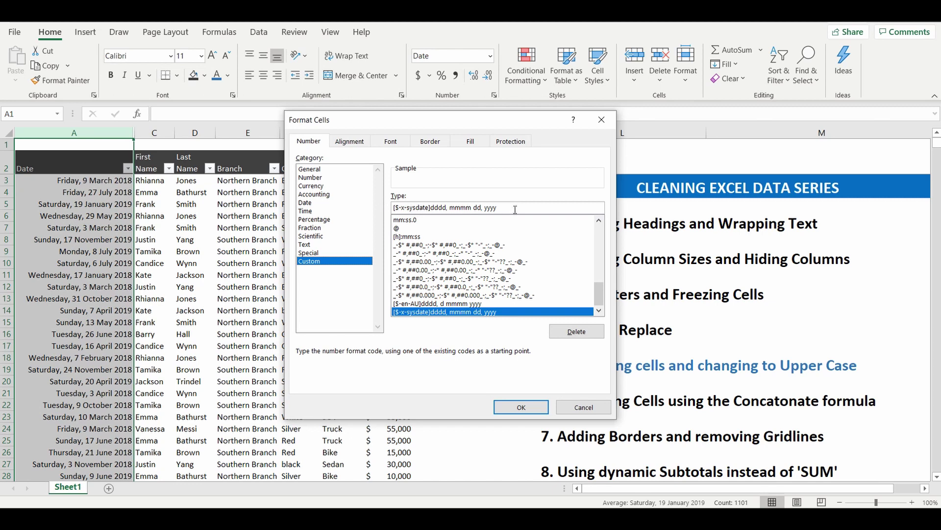
drag(514, 209, 385, 209)
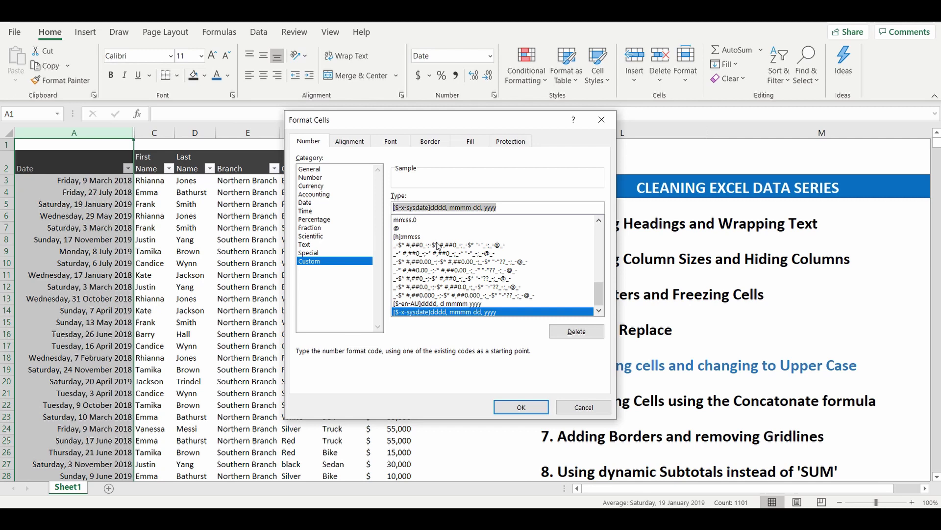
text(mmm)
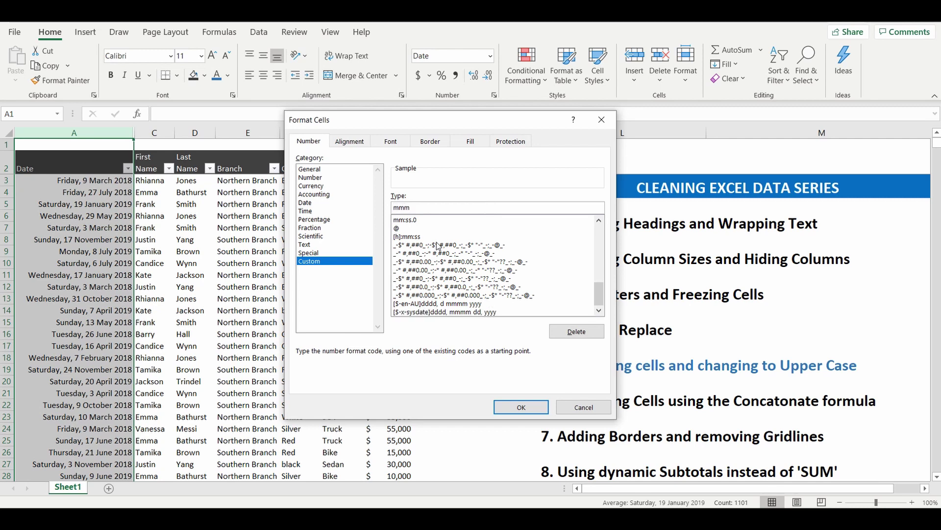
text(-yy)
click(515, 409)
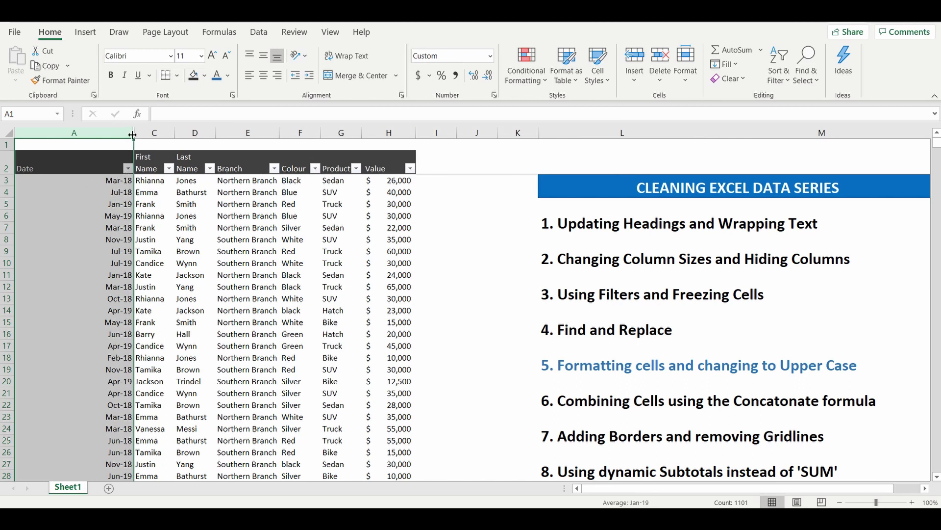
drag(133, 133, 54, 137)
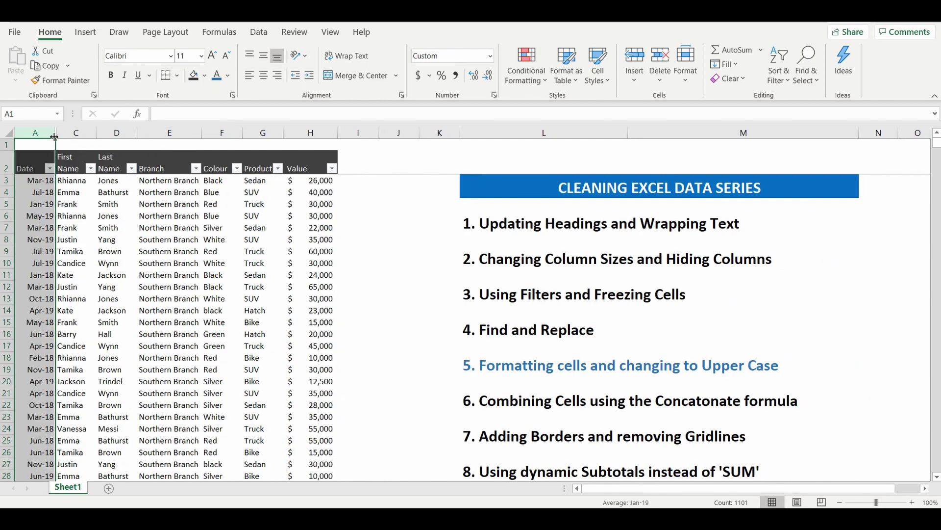
click(365, 213)
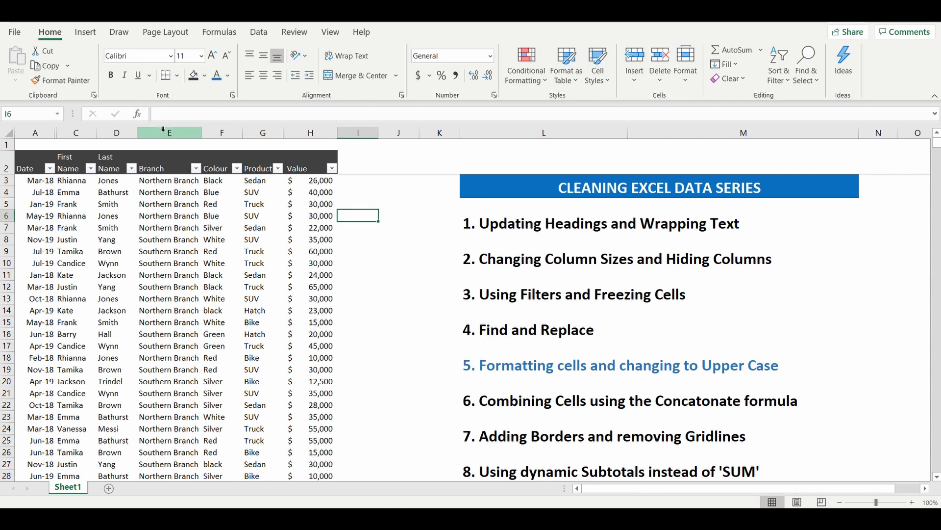
click(163, 129)
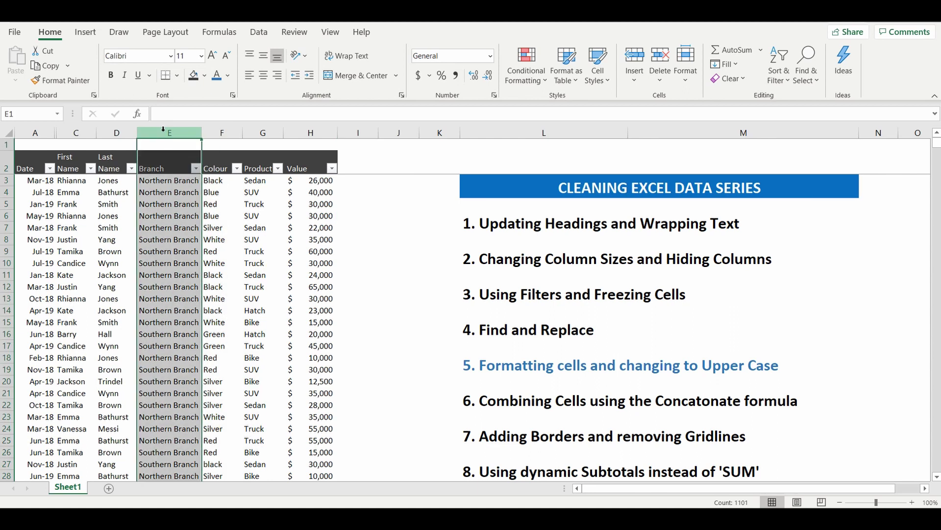
Step: Insert a new column E before Branch with the heading 'Last Name' in E2, sized to fit
right_click(150, 197)
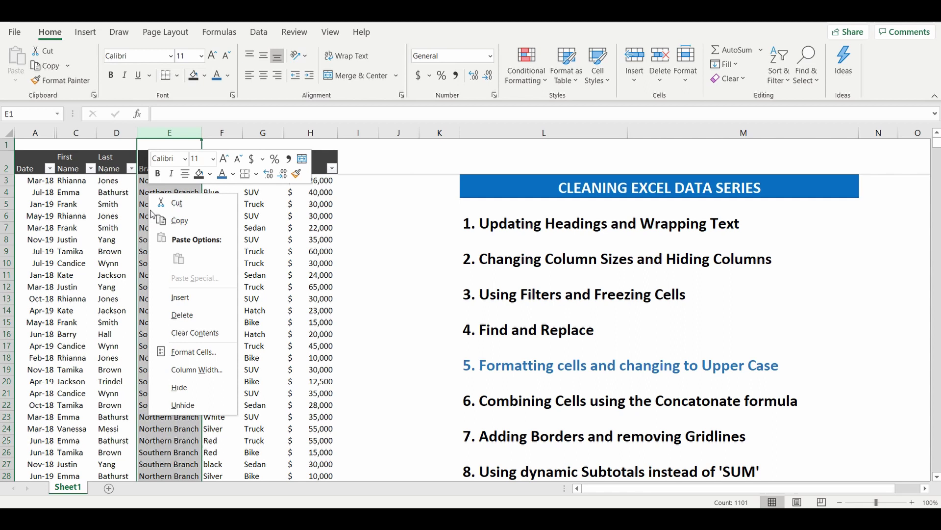
click(181, 297)
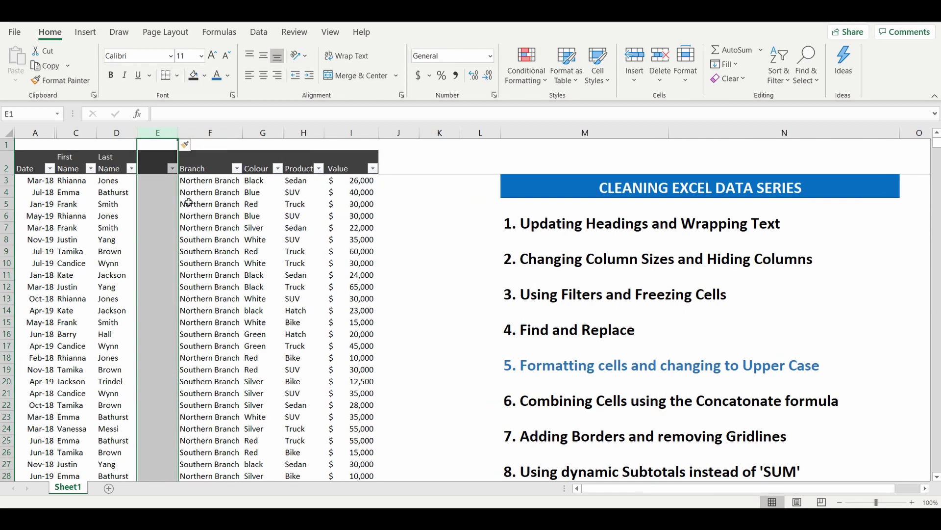
drag(177, 136, 186, 137)
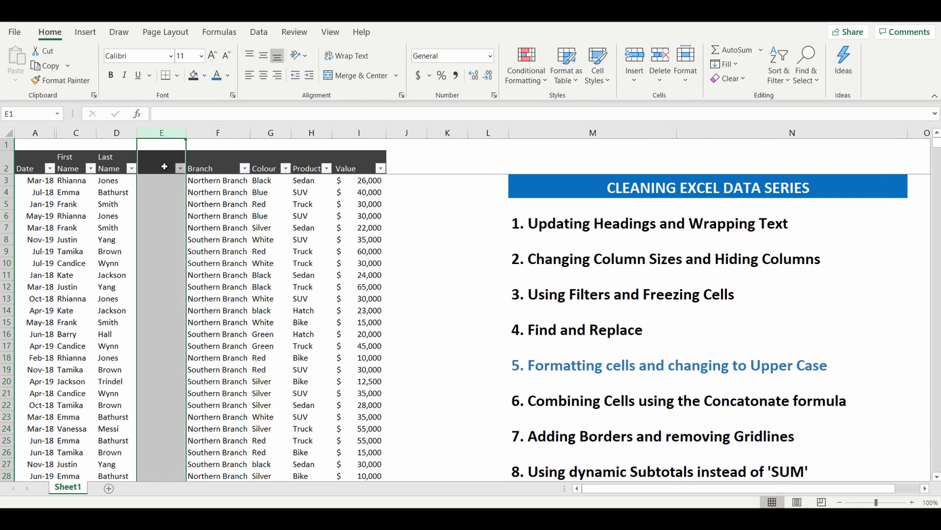
key(Down)
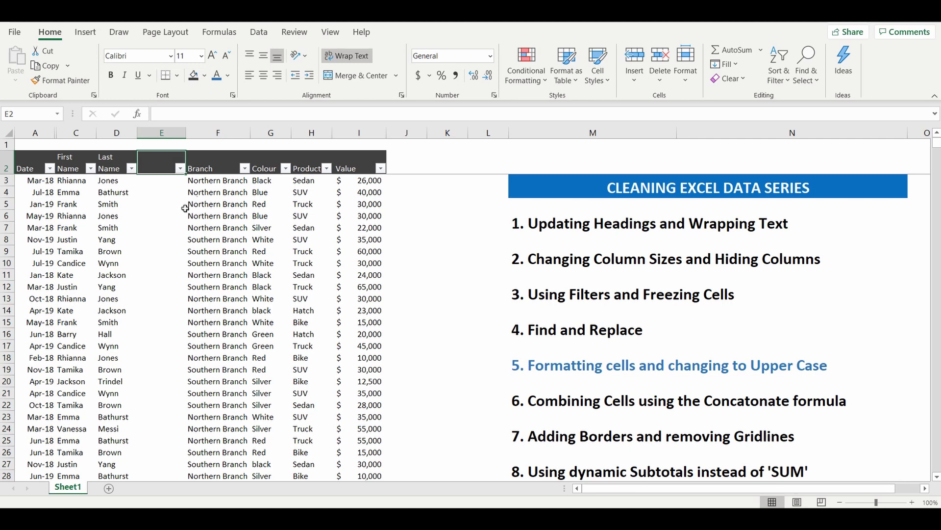
text(Last)
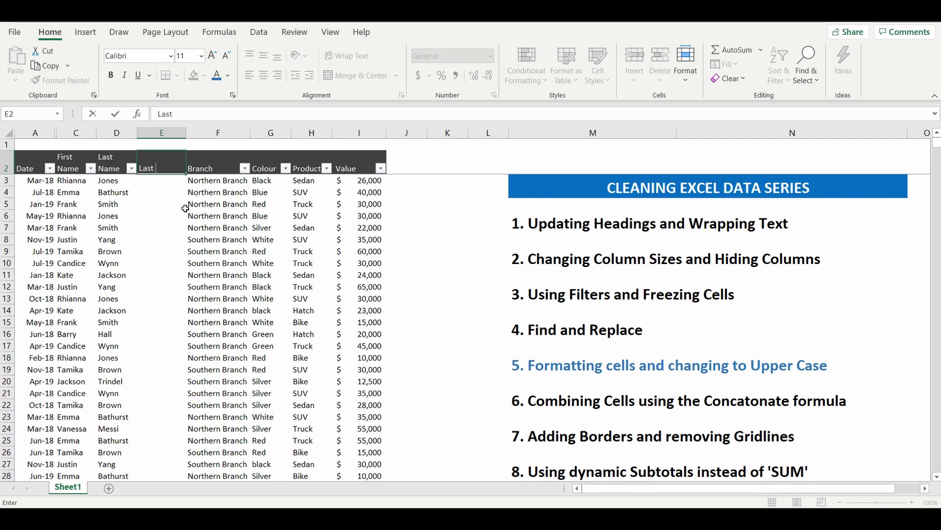
text( Name)
key(ctrl+Return)
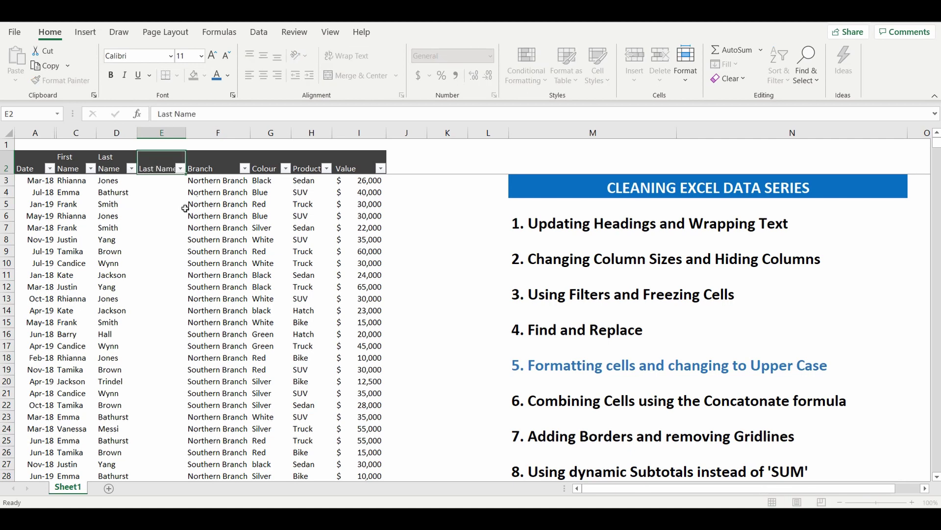
key(Return)
drag(187, 132, 176, 130)
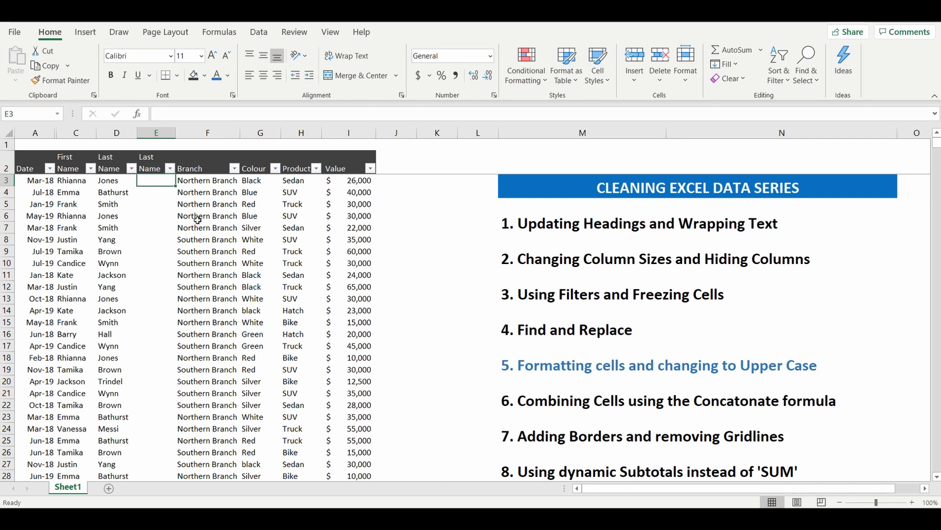
Step: Enter =UPPER(D3) in E3 so it displays JONES
text(=)
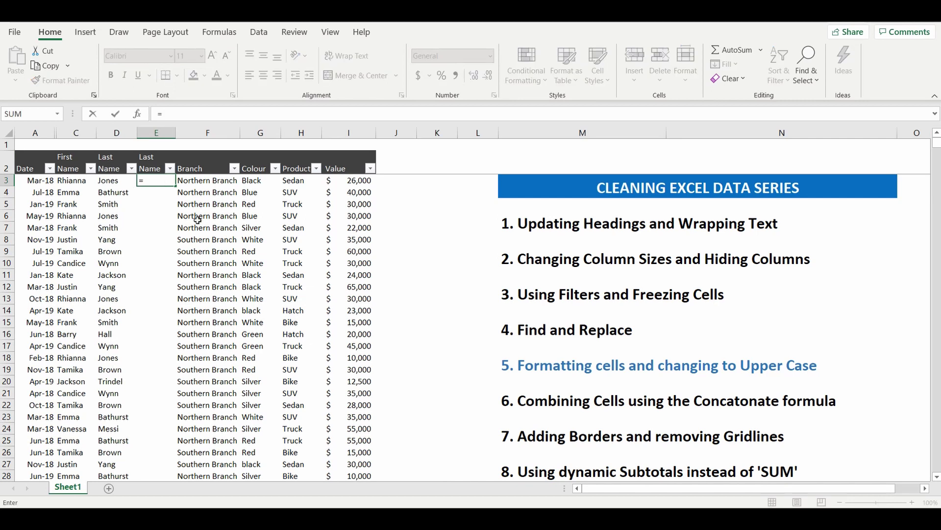
text(upper)
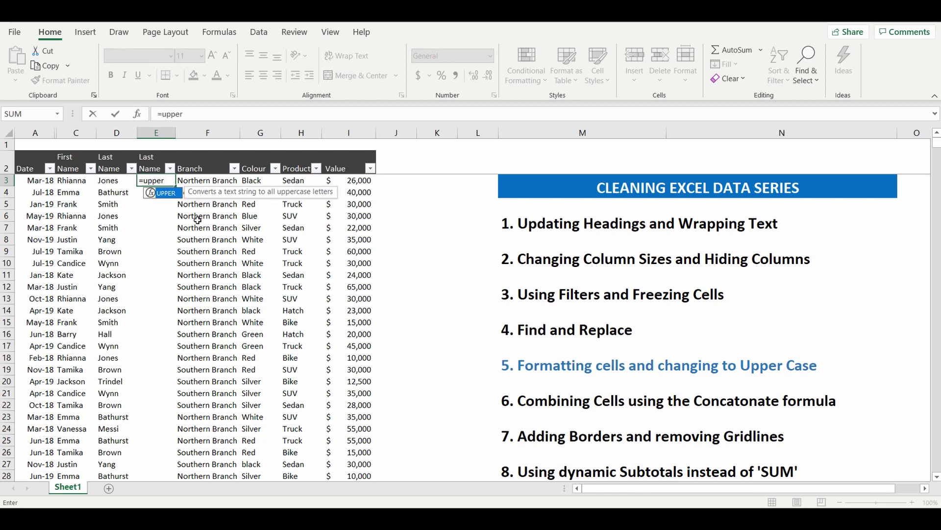
text(()
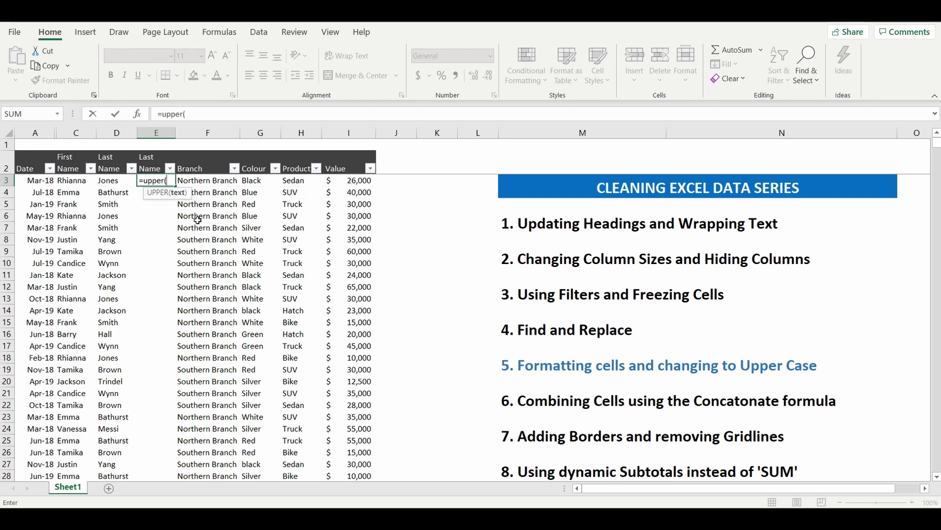
click(108, 180)
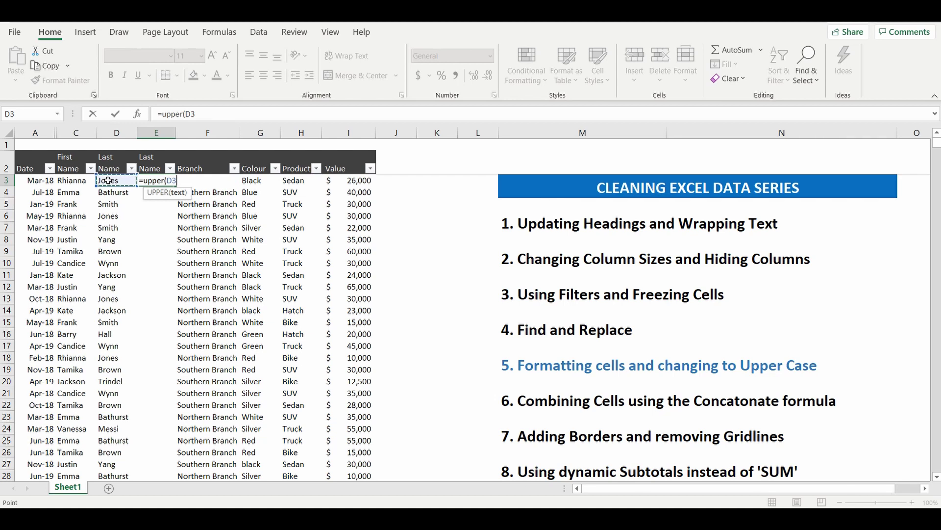
text())
key(Return)
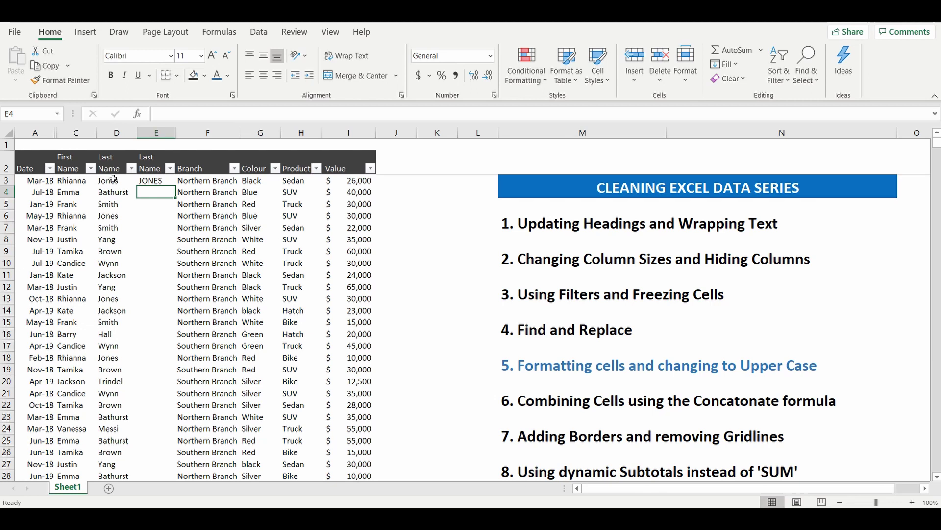
click(145, 183)
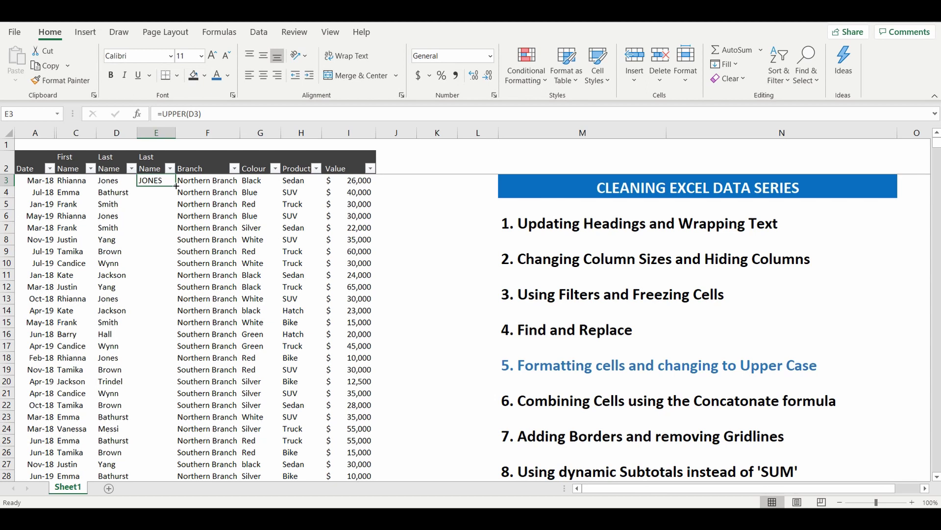
Step: Fill the =UPPER formula down column E and widen it to fit surnames like BATHURST
double_click(176, 186)
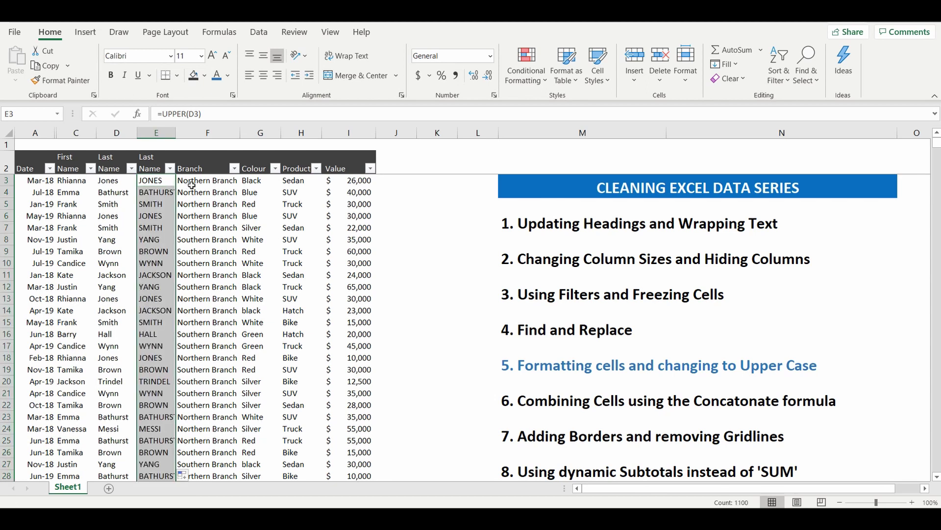
click(191, 185)
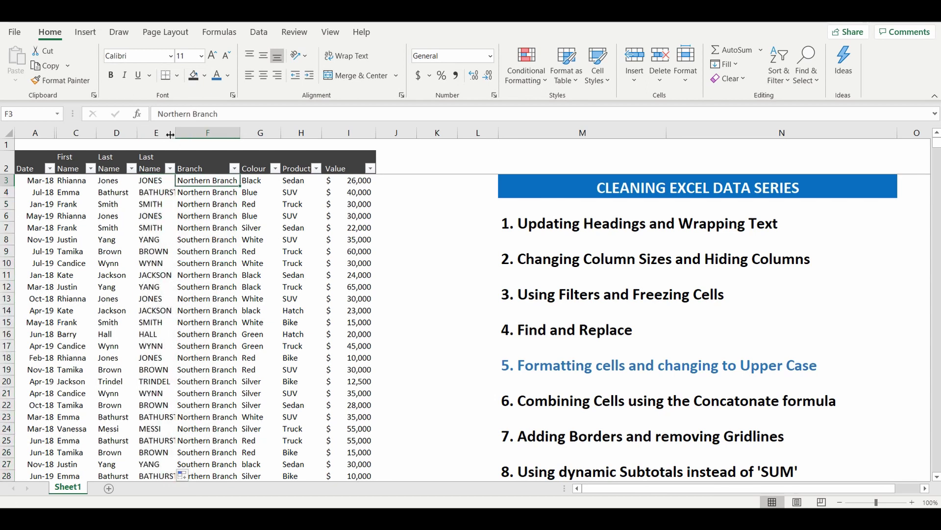
drag(171, 134, 183, 131)
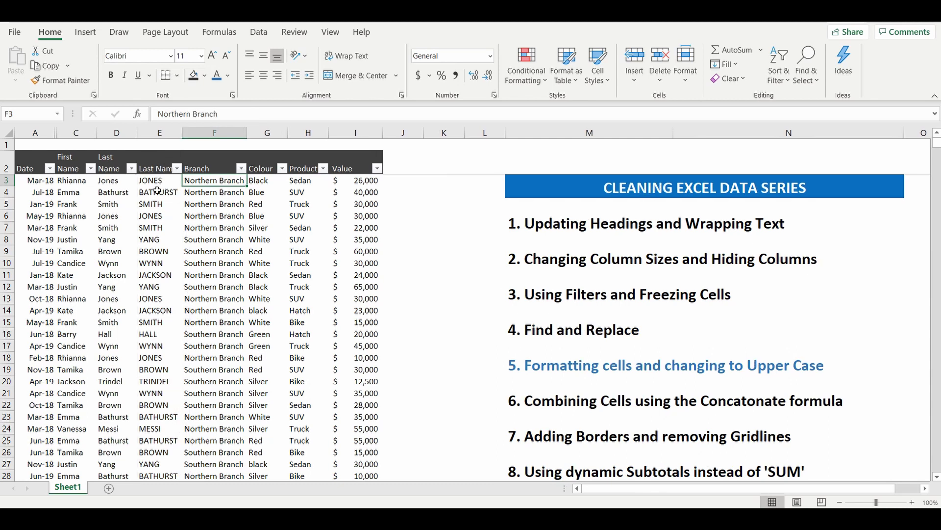
drag(183, 134, 186, 134)
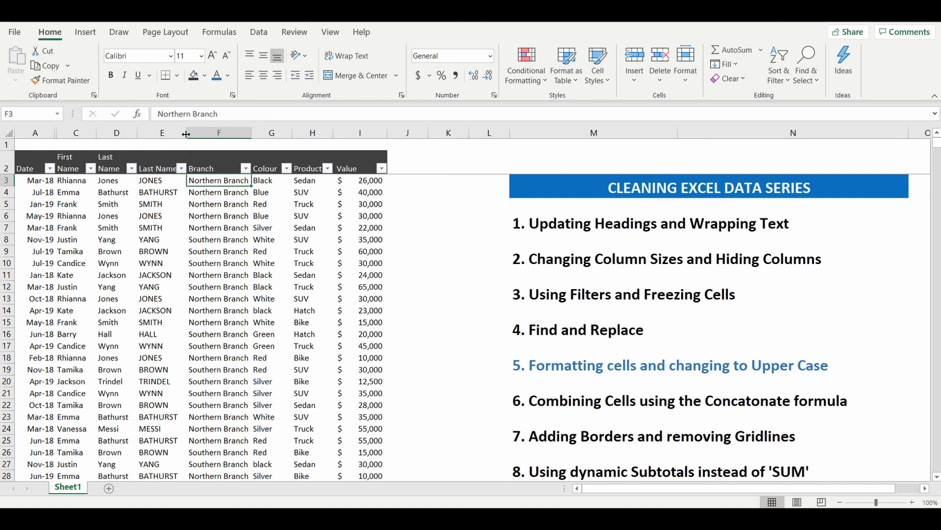
click(114, 132)
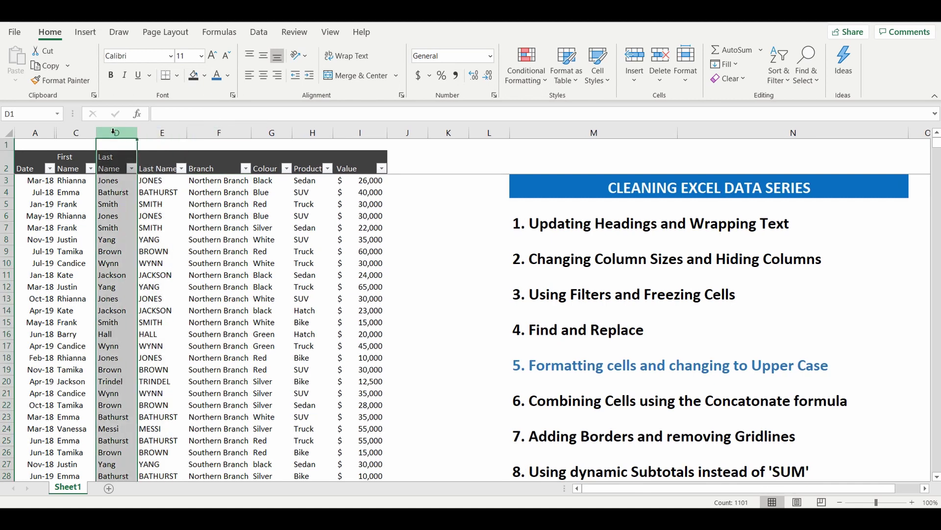
Step: Hide column D, which holds the original mixed-case surnames
right_click(109, 242)
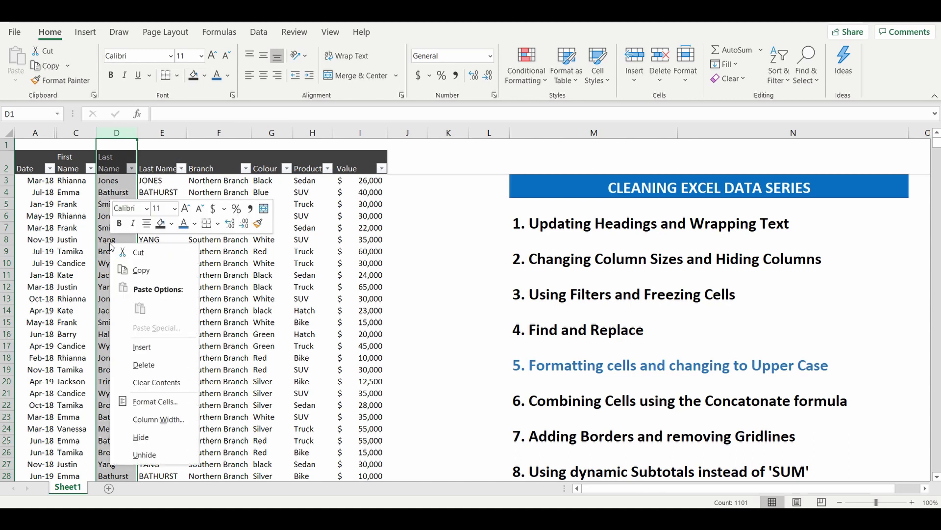
click(147, 441)
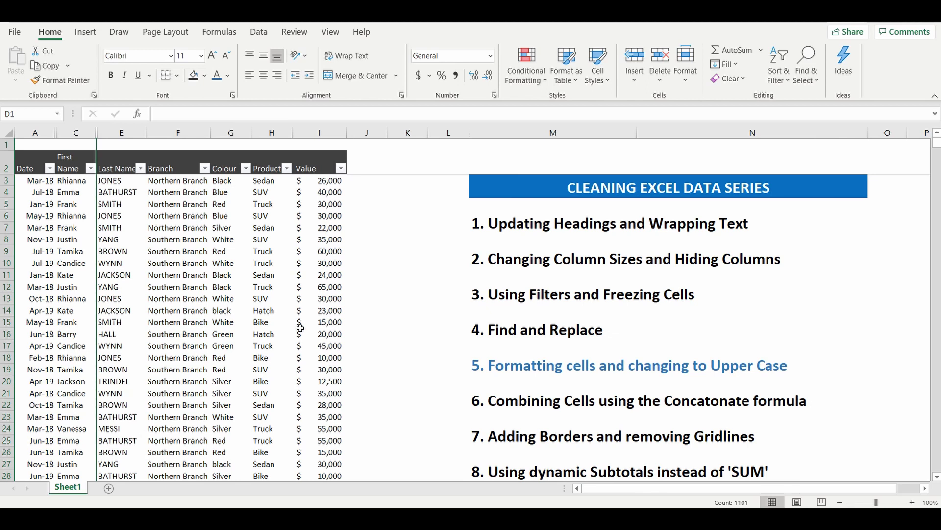
click(411, 238)
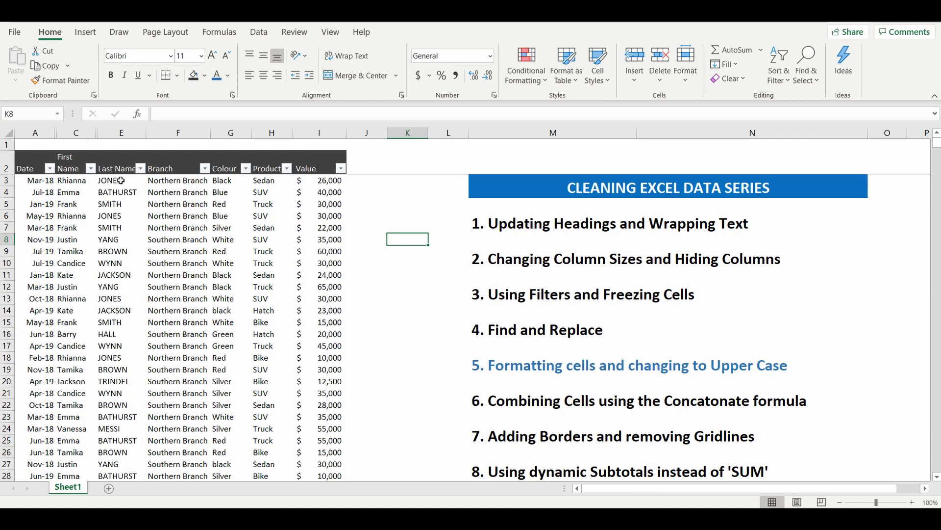
click(405, 181)
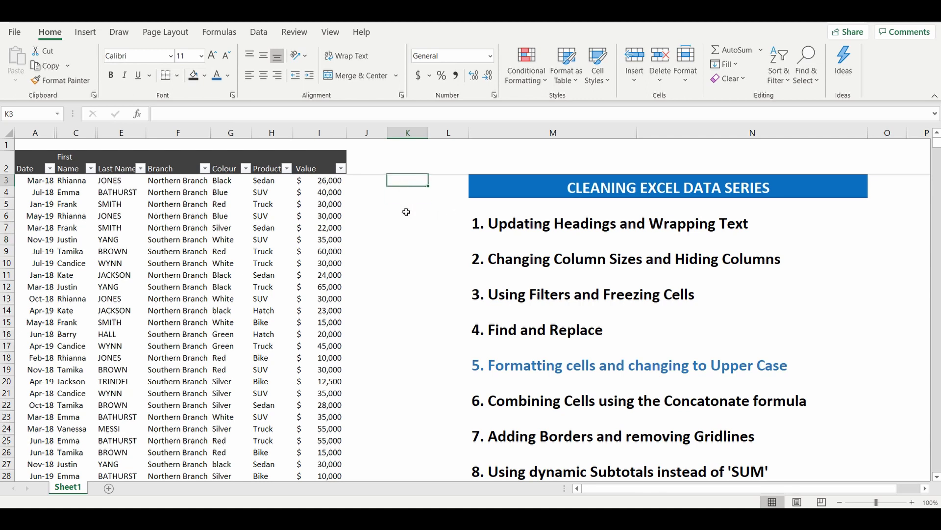